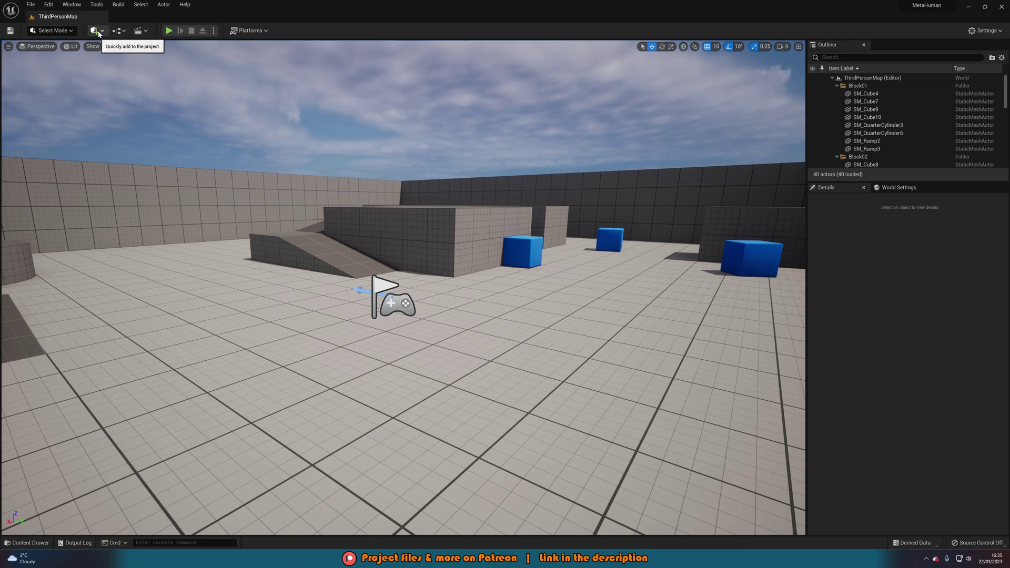
Open Quixel Bridge in a maximized window, open the account options, and show the My MetaHumans collection
{"action": "left_click", "coordinate": [97, 32]}
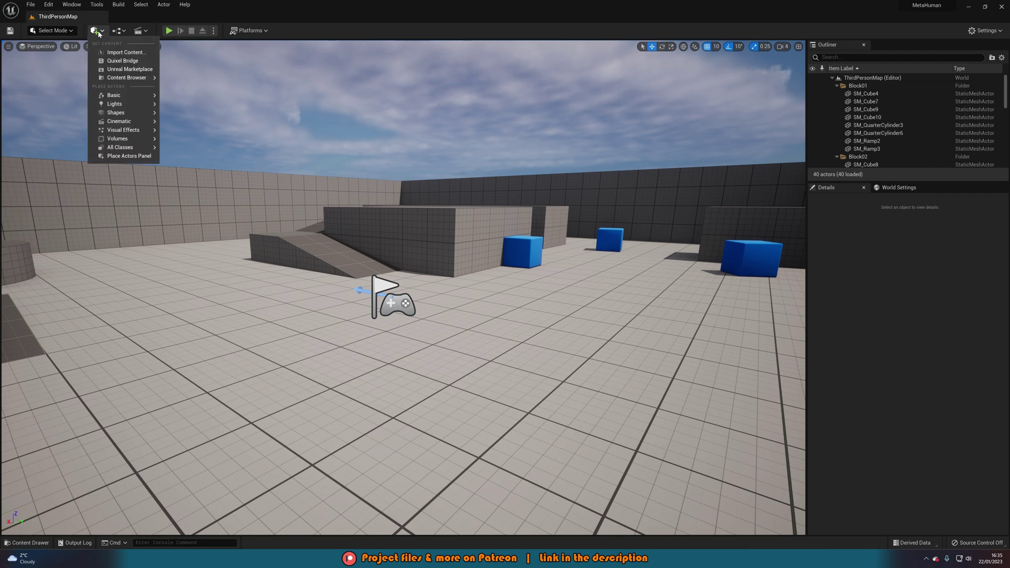
{"action": "left_click", "coordinate": [112, 62]}
{"action": "left_click_drag", "start_coordinate": [494, 169], "coordinate": [475, 2]}
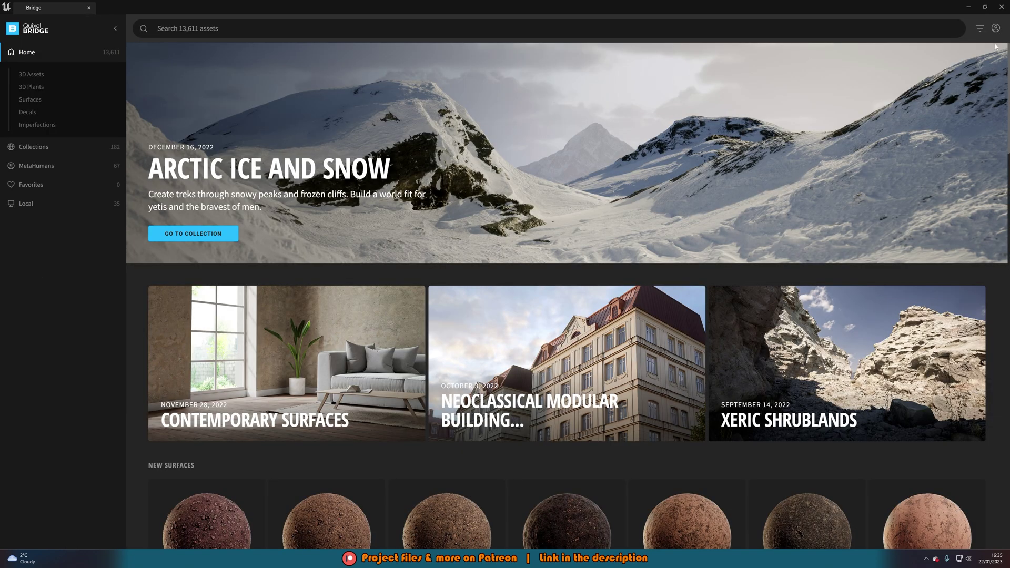
{"action": "left_click", "coordinate": [993, 32]}
{"action": "left_click", "coordinate": [58, 171]}
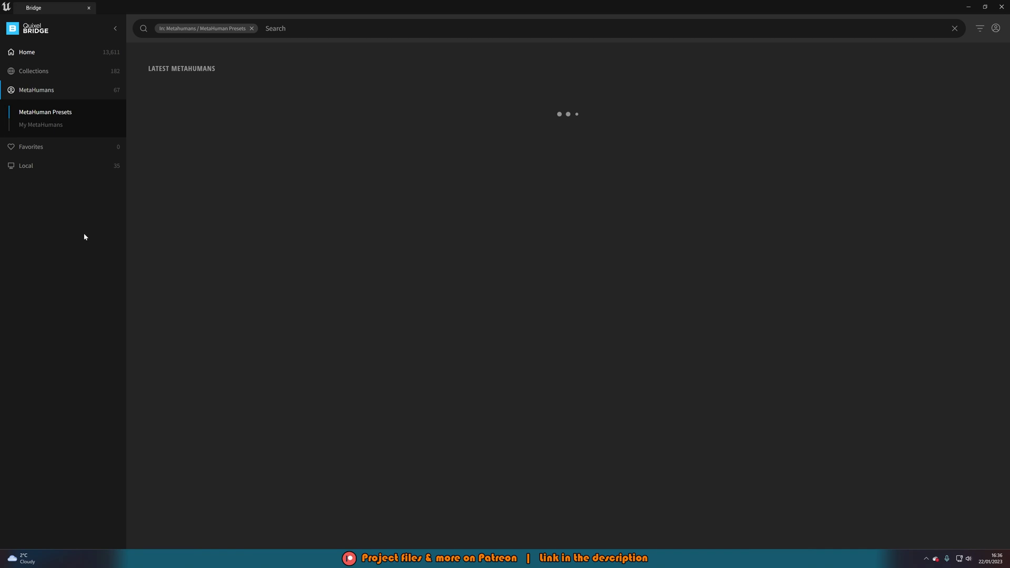
{"action": "left_click", "coordinate": [55, 128]}
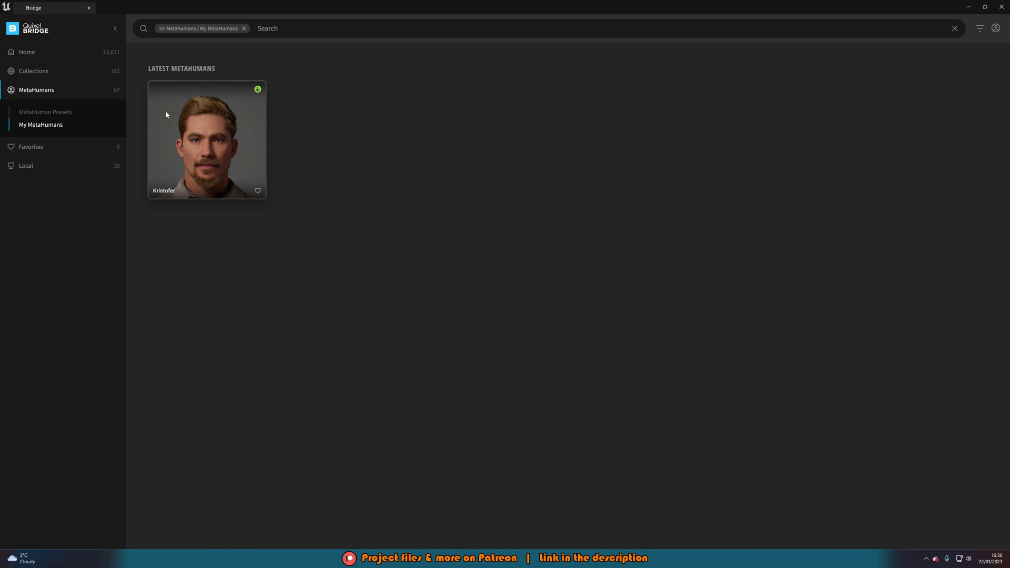
Browse the MetaHuman Presets and select the Malika preset
{"action": "left_click", "coordinate": [47, 114]}
{"action": "scroll", "coordinate": [482, 216], "scroll_direction": "down", "scroll_amount": 6}
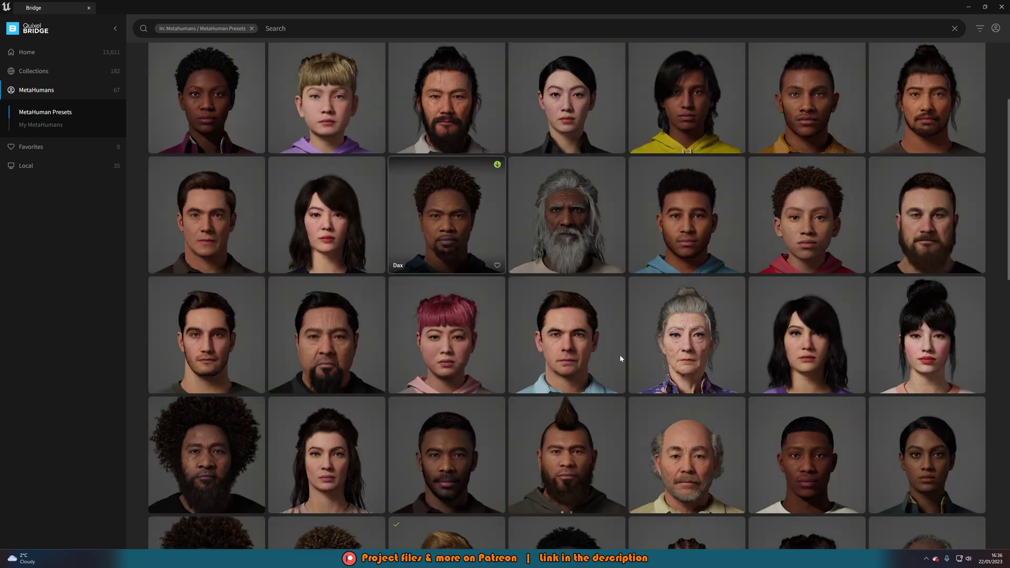
{"action": "scroll", "coordinate": [551, 273], "scroll_direction": "down", "scroll_amount": 5}
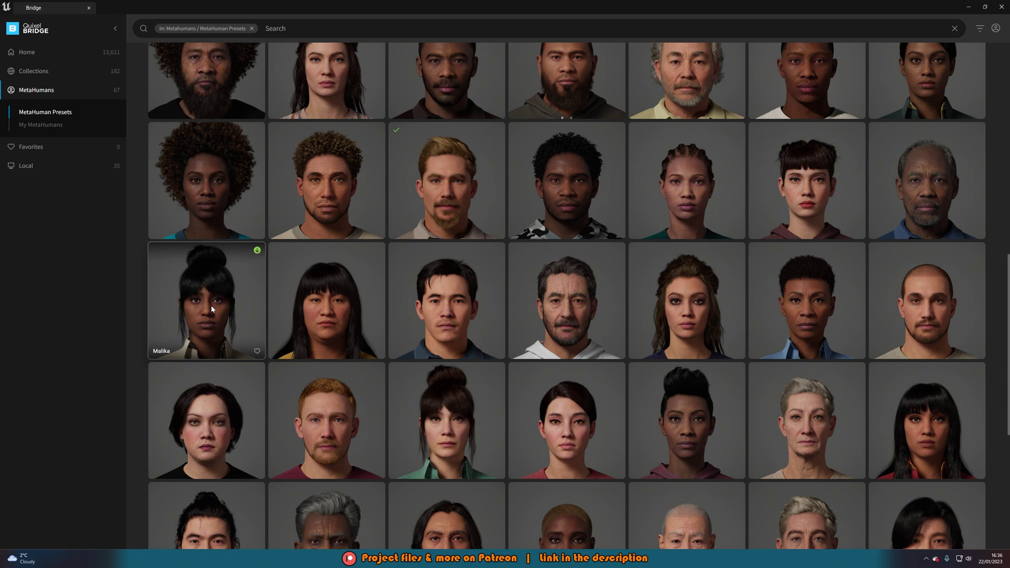
{"action": "left_click", "coordinate": [212, 309]}
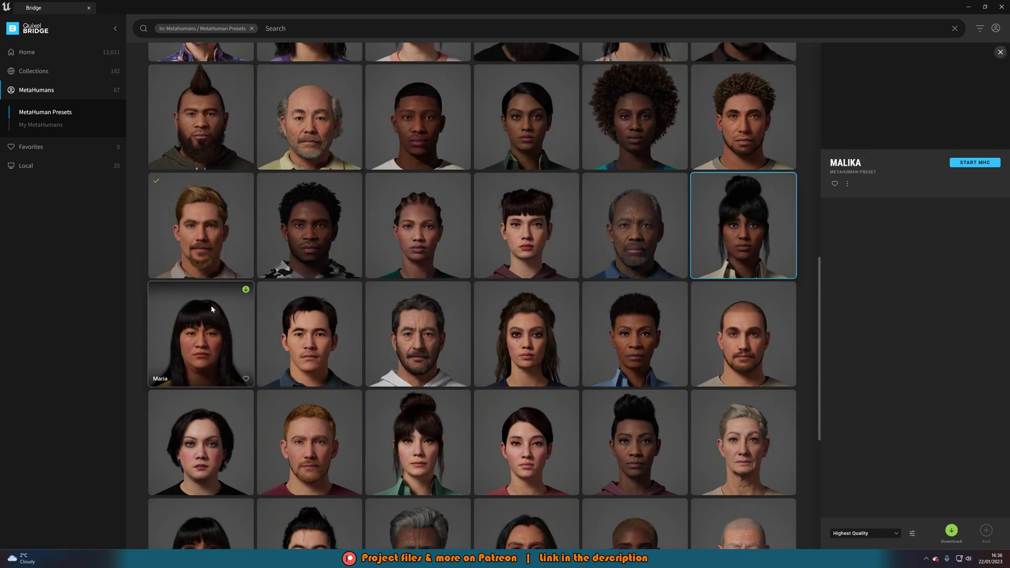
Keep the Malika preset at Highest Quality and download it
{"action": "left_click", "coordinate": [880, 534]}
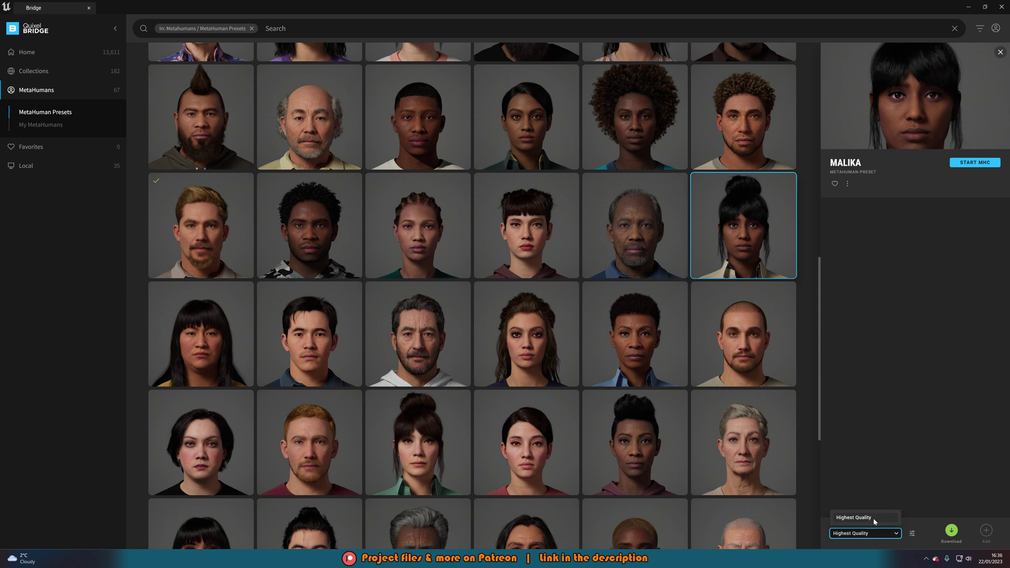
{"action": "left_click", "coordinate": [883, 536]}
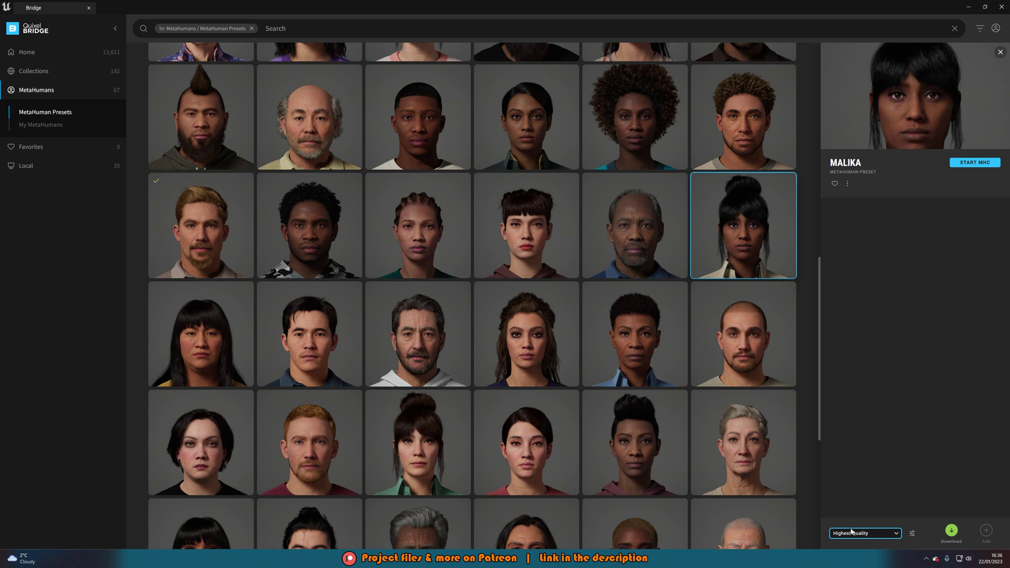
{"action": "left_click", "coordinate": [952, 531]}
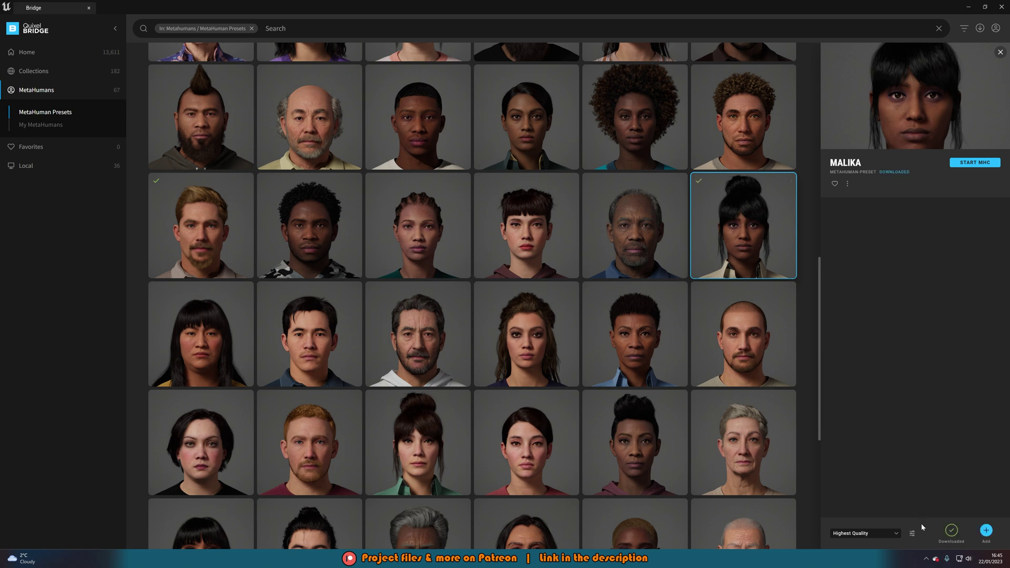
Add Malika to the project, enable the missing project settings, and close Bridge
{"action": "left_click", "coordinate": [987, 532]}
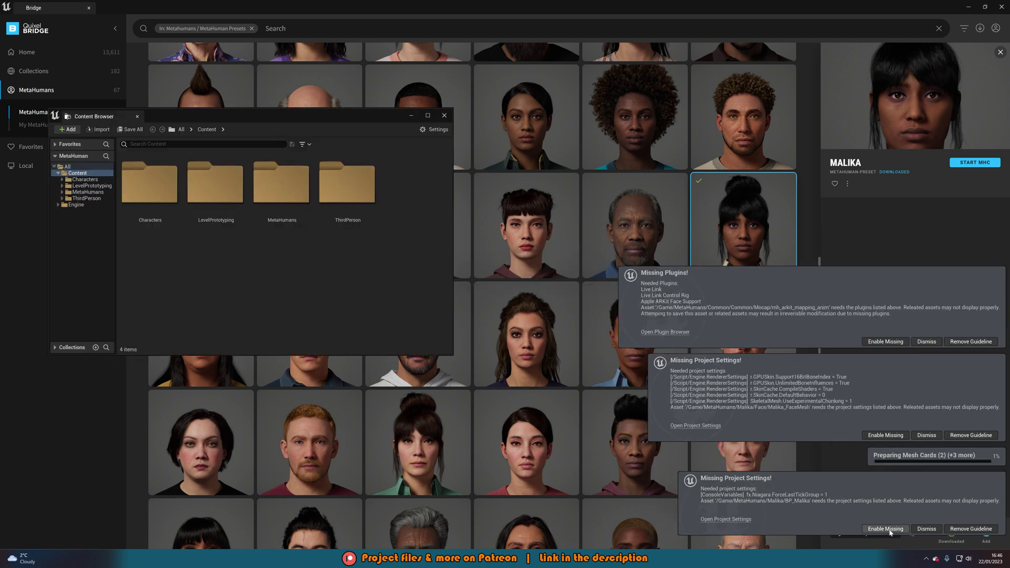
{"action": "left_click", "coordinate": [890, 435]}
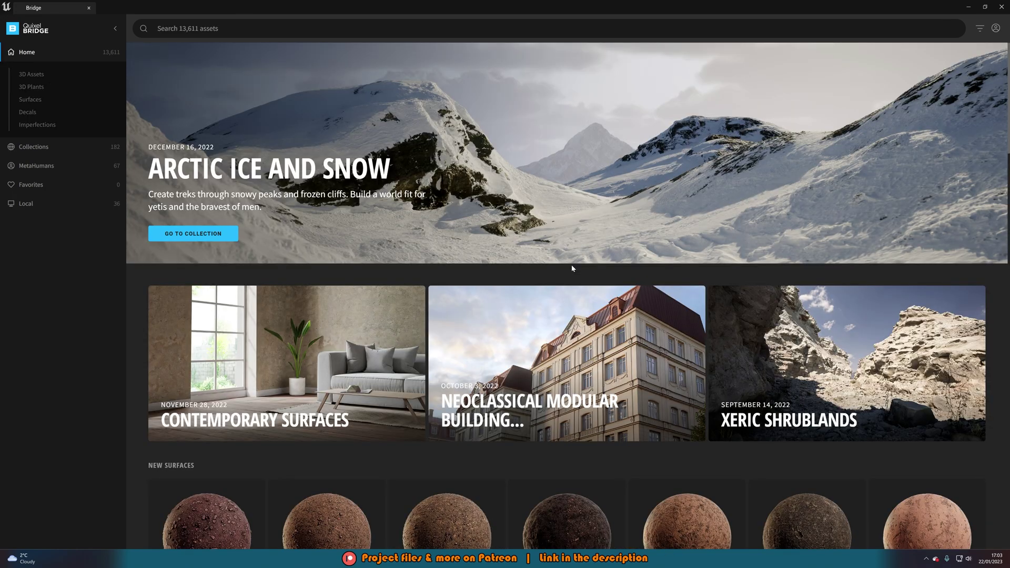
{"action": "left_click", "coordinate": [1001, 6]}
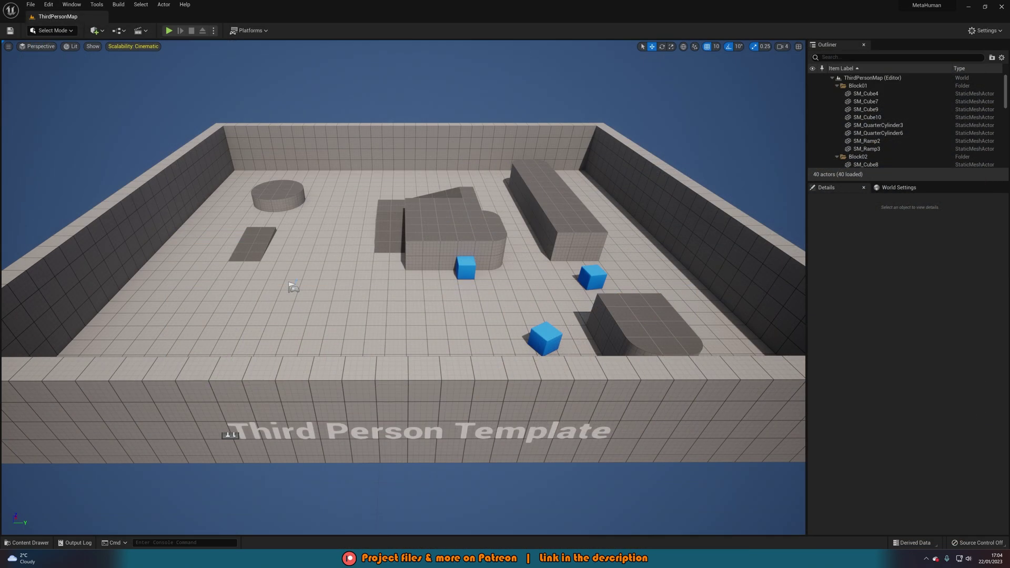
Place the BP_Malika blueprint from the MetaHumans/Malika folder on the level floor in front of the round platform
{"action": "key", "text": "w"}
{"action": "right_click_drag", "start_coordinate": [762, 160], "coordinate": [742, 113]}
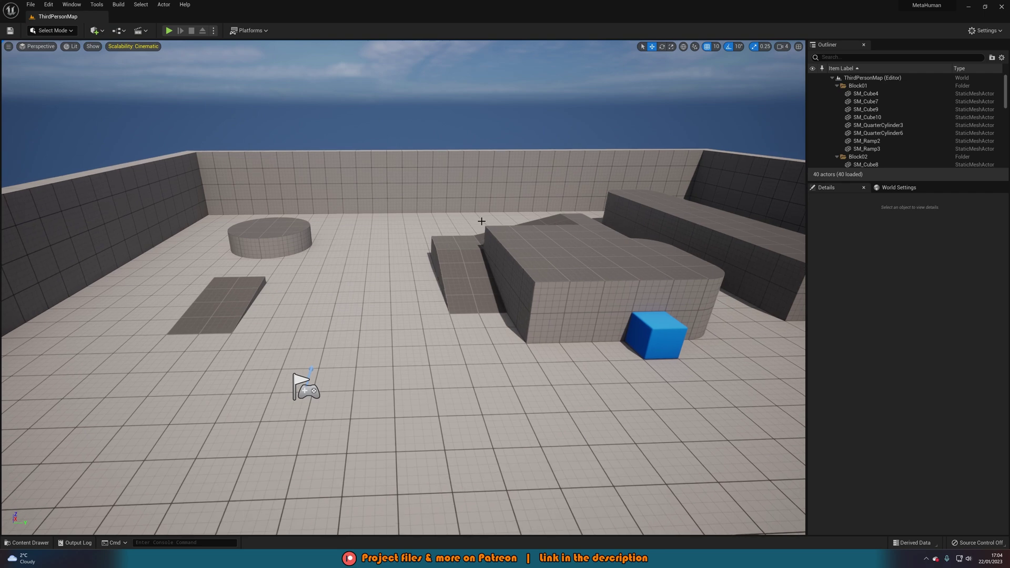
{"action": "right_click_drag", "start_coordinate": [481, 221], "coordinate": [481, 221]}
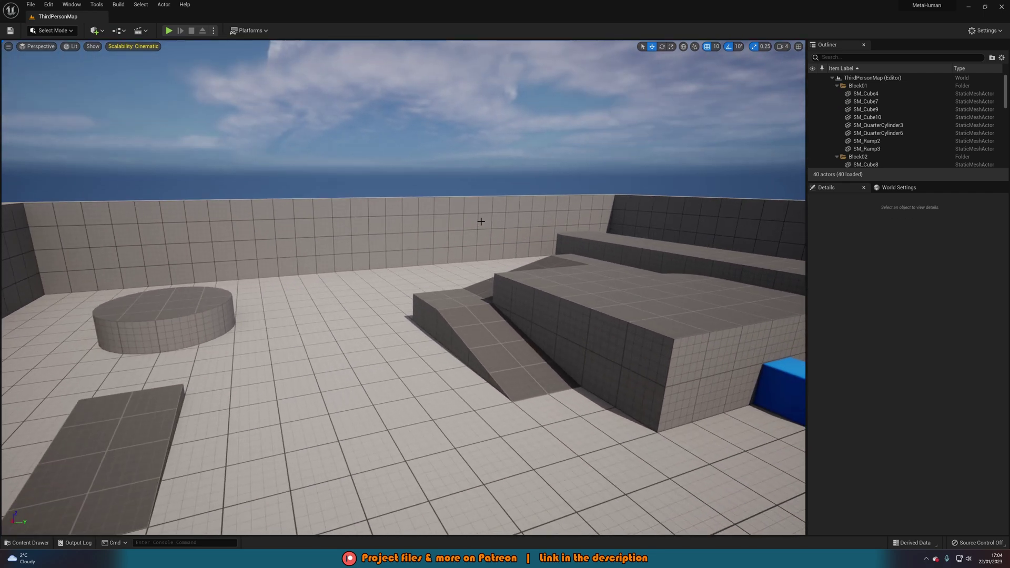
{"action": "key", "text": "ctrl+space"}
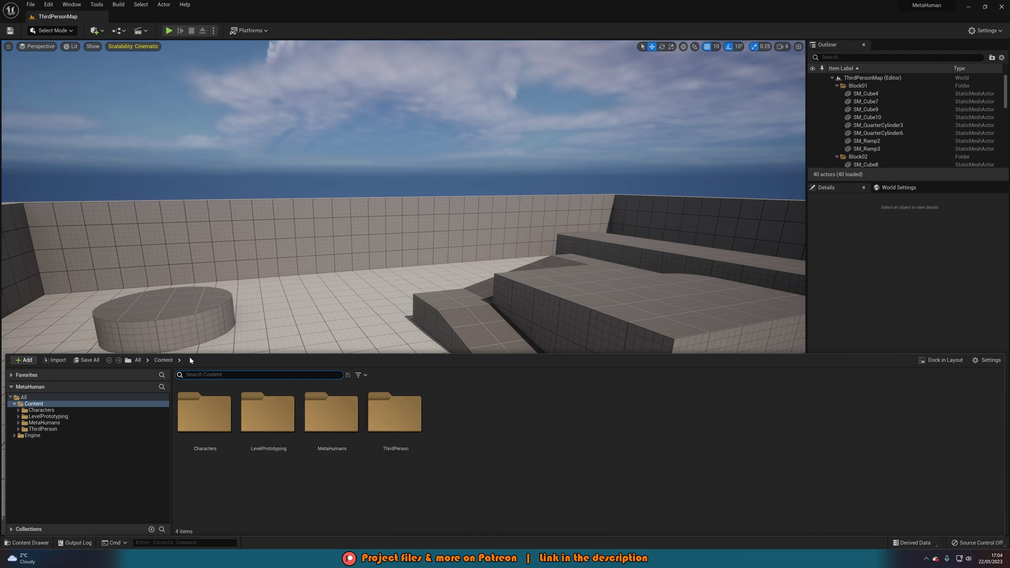
{"action": "double_click", "coordinate": [332, 419]}
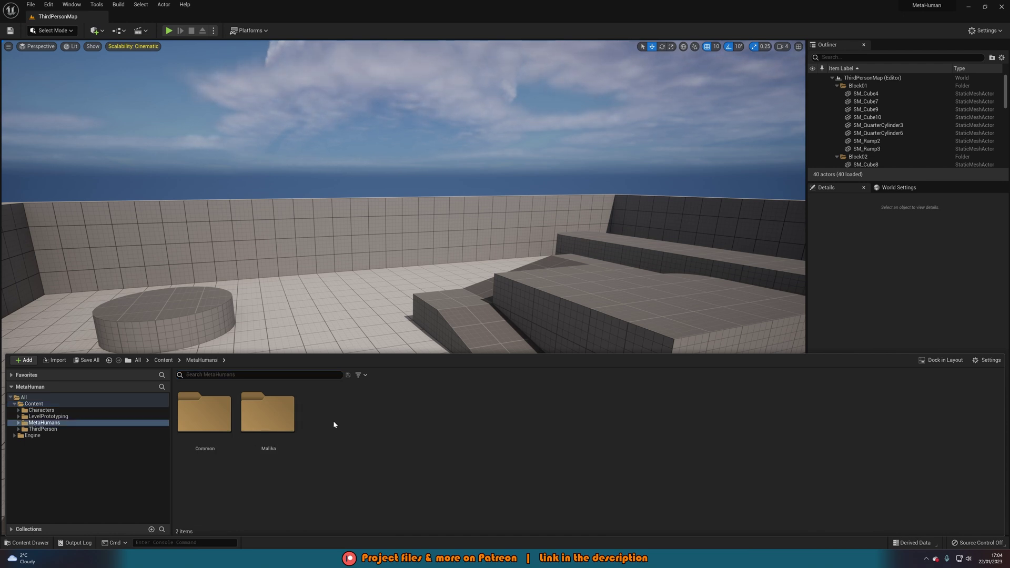
{"action": "double_click", "coordinate": [279, 445]}
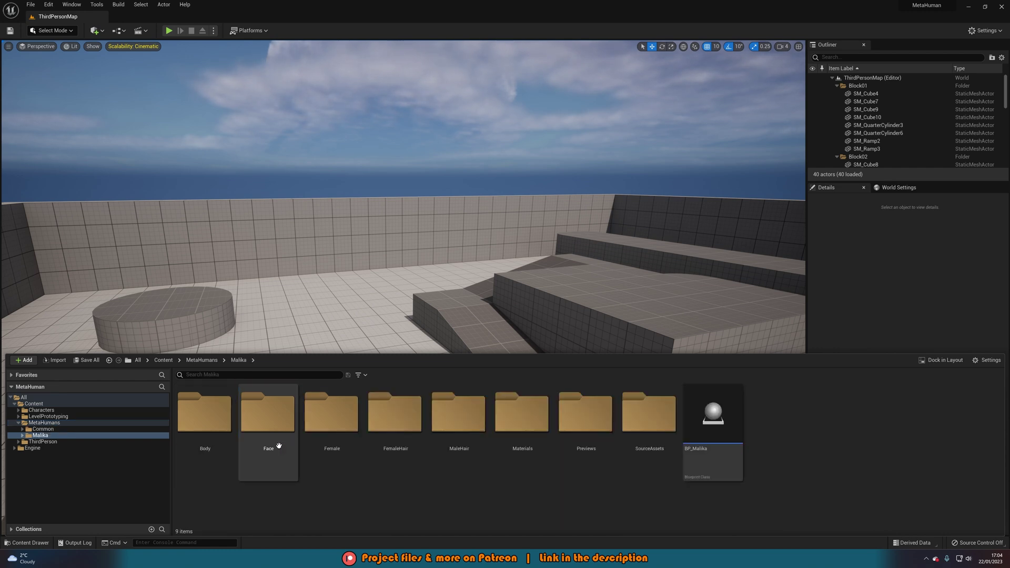
{"action": "left_click", "coordinate": [719, 432]}
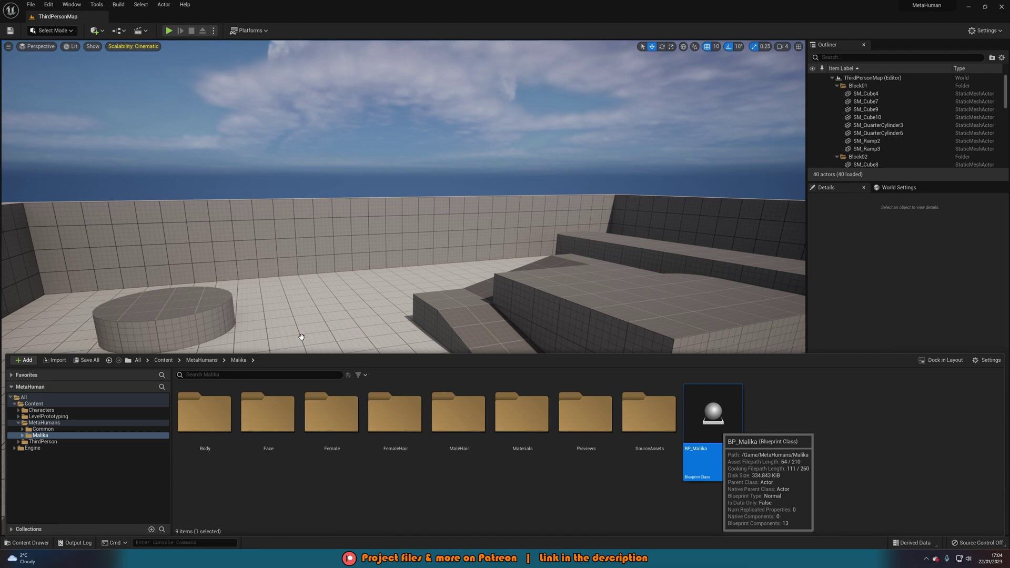
{"action": "left_click_drag", "start_coordinate": [302, 336], "coordinate": [302, 337]}
{"action": "right_click_drag", "start_coordinate": [629, 134], "coordinate": [500, 138]}
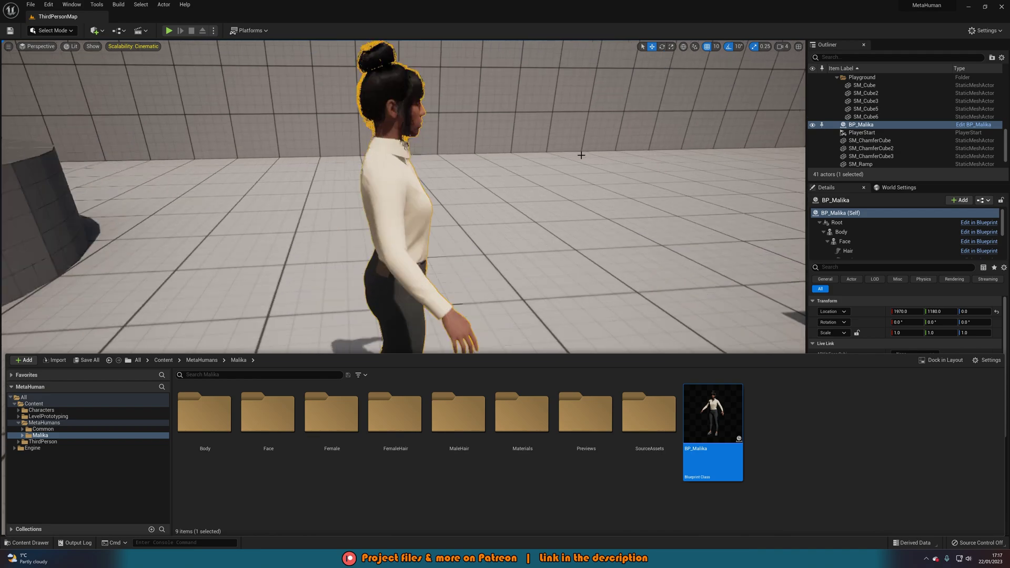
{"action": "key", "text": "Escape"}
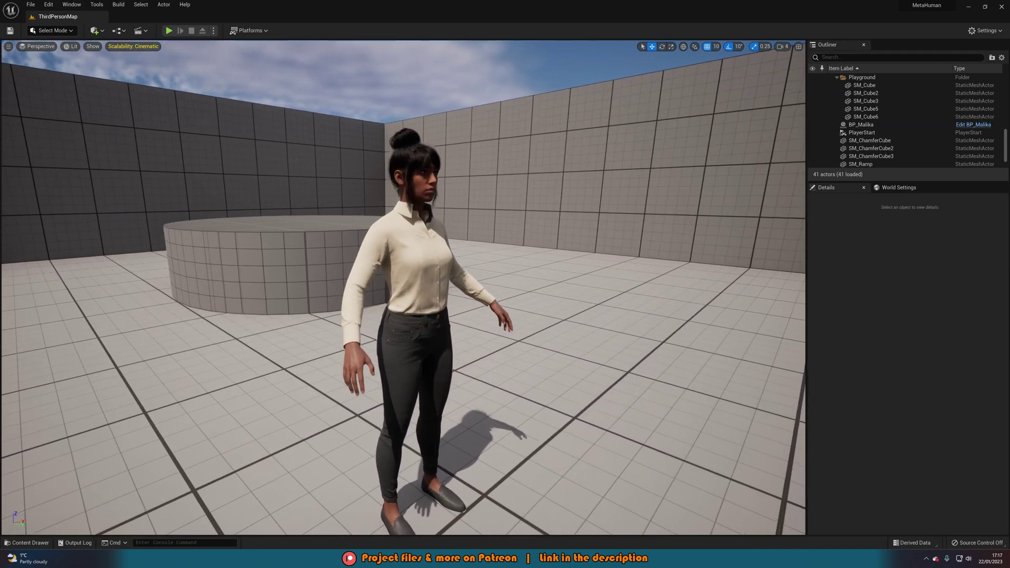
Lower the viewport camera speed to 2 and inspect the MetaHuman's face and hair up close
{"action": "left_click", "coordinate": [783, 46]}
{"action": "left_click_drag", "start_coordinate": [805, 66], "coordinate": [791, 65]}
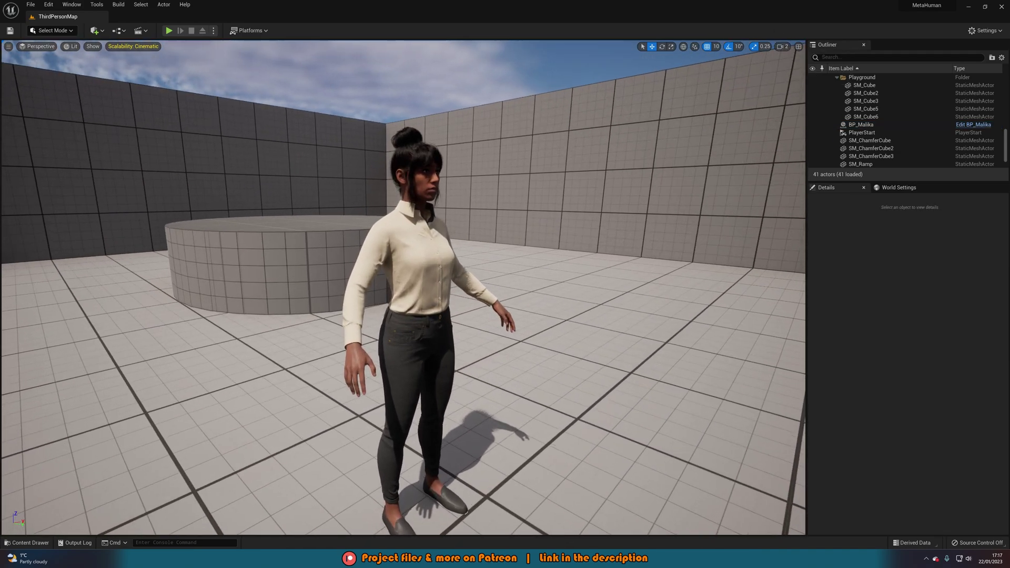
{"action": "right_click_drag", "start_coordinate": [505, 211], "coordinate": [459, 192]}
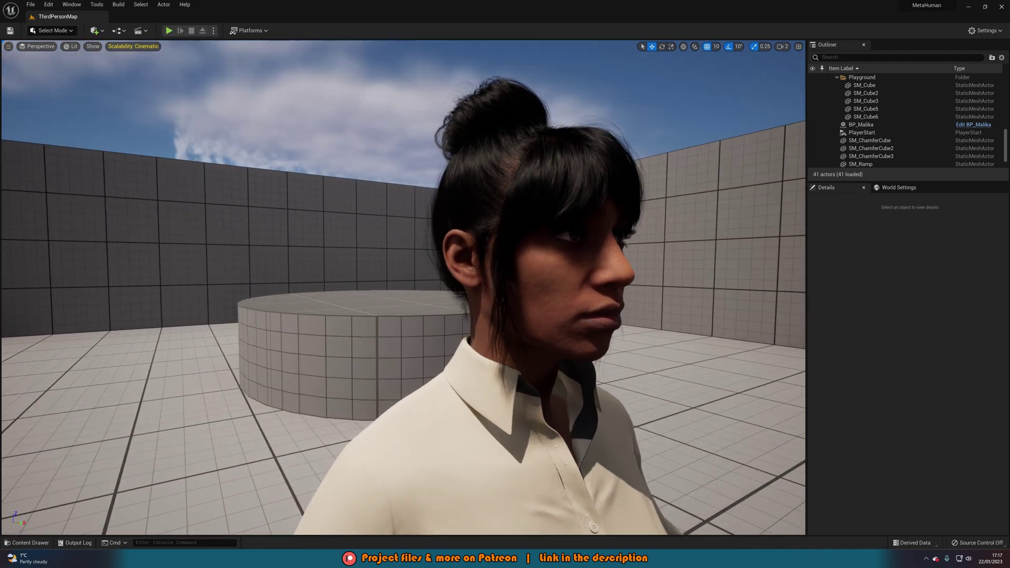
{"action": "key", "text": "d"}
{"action": "key", "text": "w"}
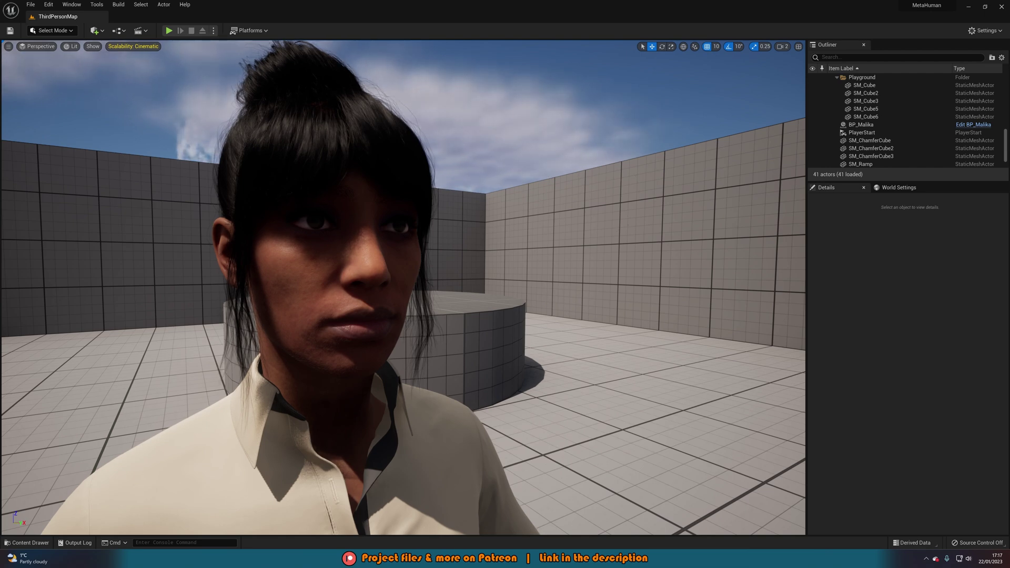
{"action": "key", "text": "s"}
{"action": "key", "text": "w"}
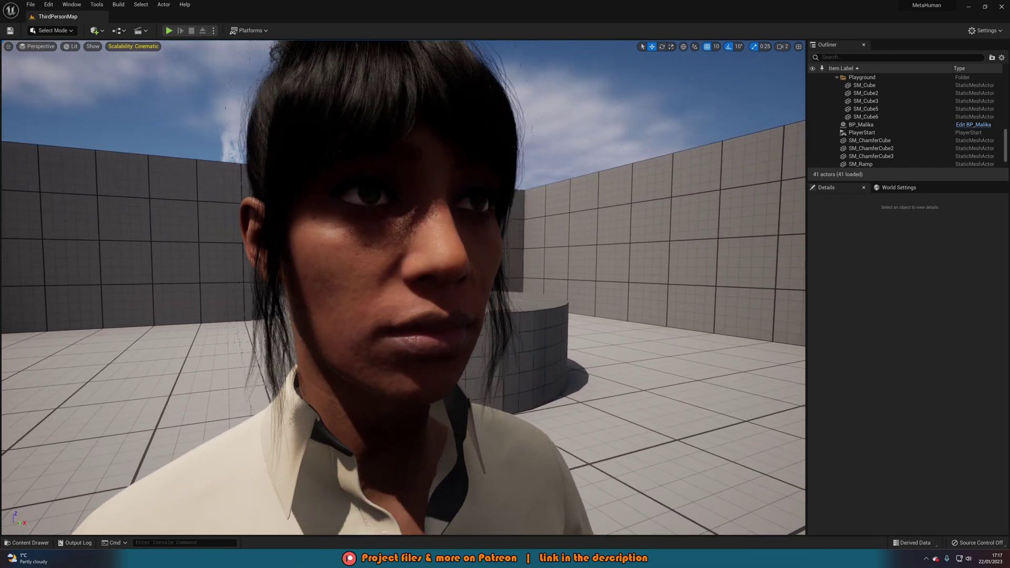
{"action": "key", "text": "s"}
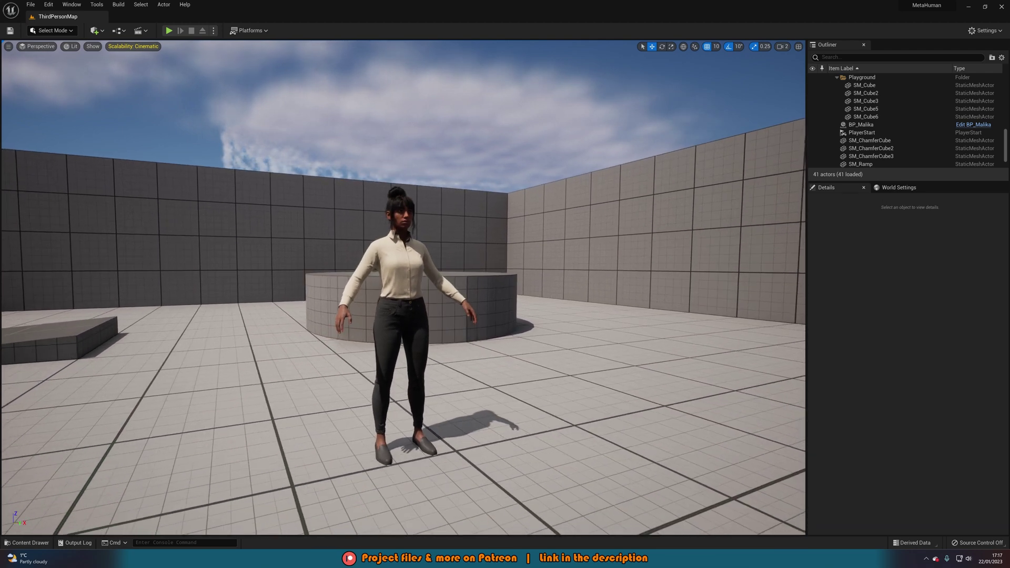
Open the BP_Malika blueprint in a full window and examine the nodes of its Construction Script
{"action": "key", "text": "ctrl+space"}
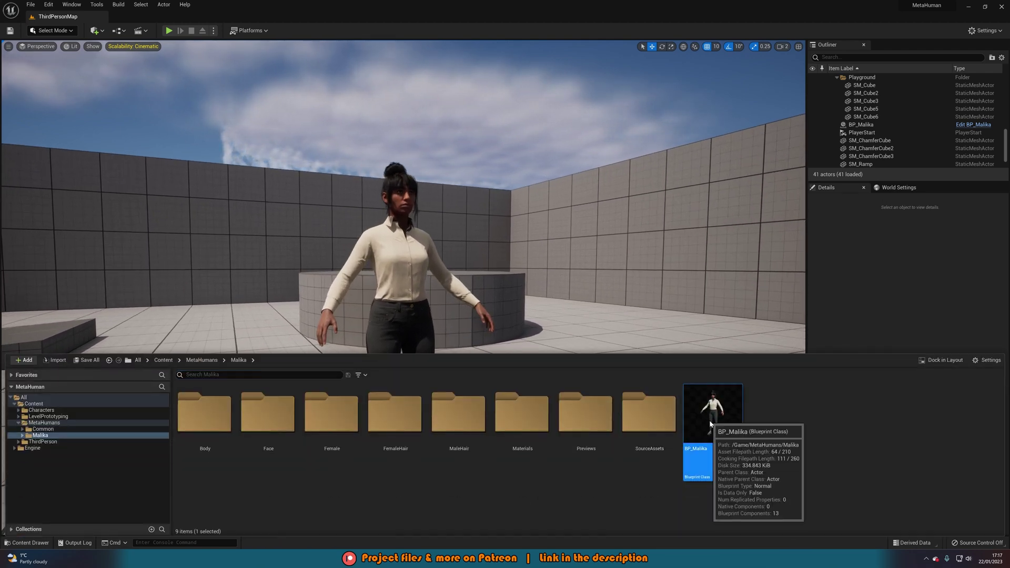
{"action": "double_click", "coordinate": [710, 416]}
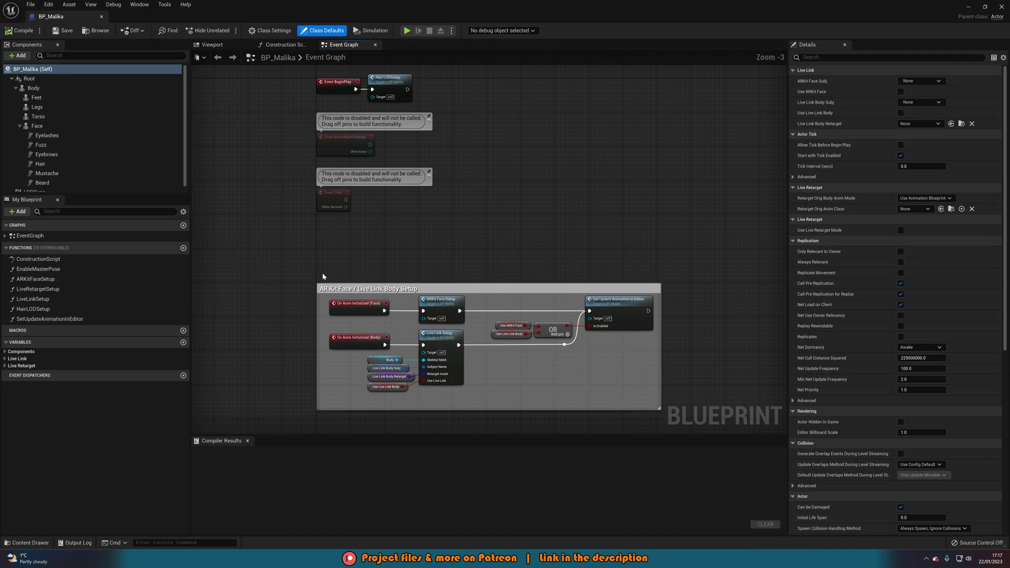
{"action": "right_click_drag", "start_coordinate": [333, 276], "coordinate": [294, 190]}
{"action": "scroll", "coordinate": [273, 208], "scroll_direction": "up", "scroll_amount": 2}
{"action": "left_click", "coordinate": [276, 45]}
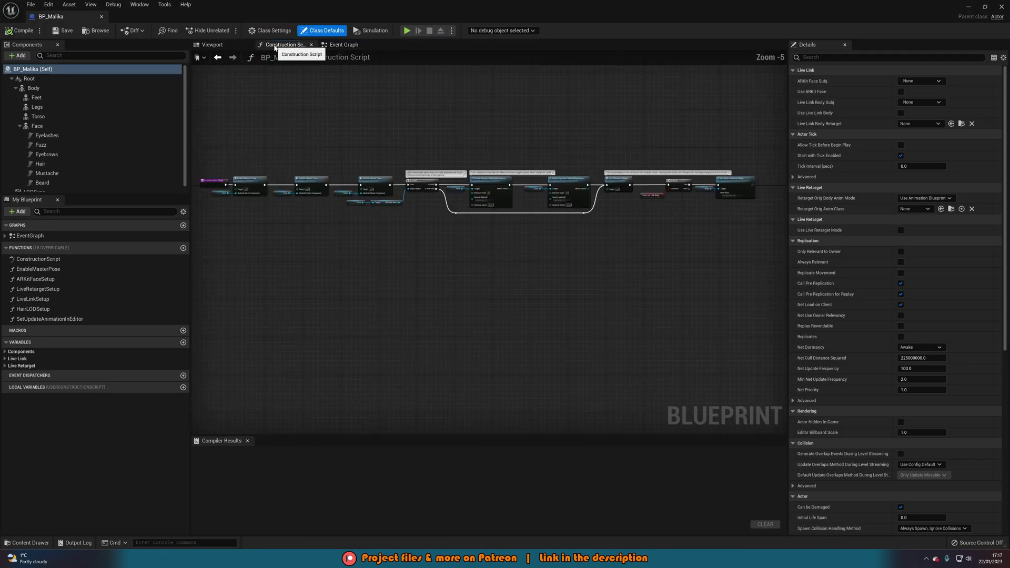
{"action": "right_click_drag", "start_coordinate": [282, 71], "coordinate": [354, 97]}
{"action": "scroll", "coordinate": [339, 174], "scroll_direction": "up", "scroll_amount": 2}
{"action": "right_click_drag", "start_coordinate": [533, 211], "coordinate": [293, 198]}
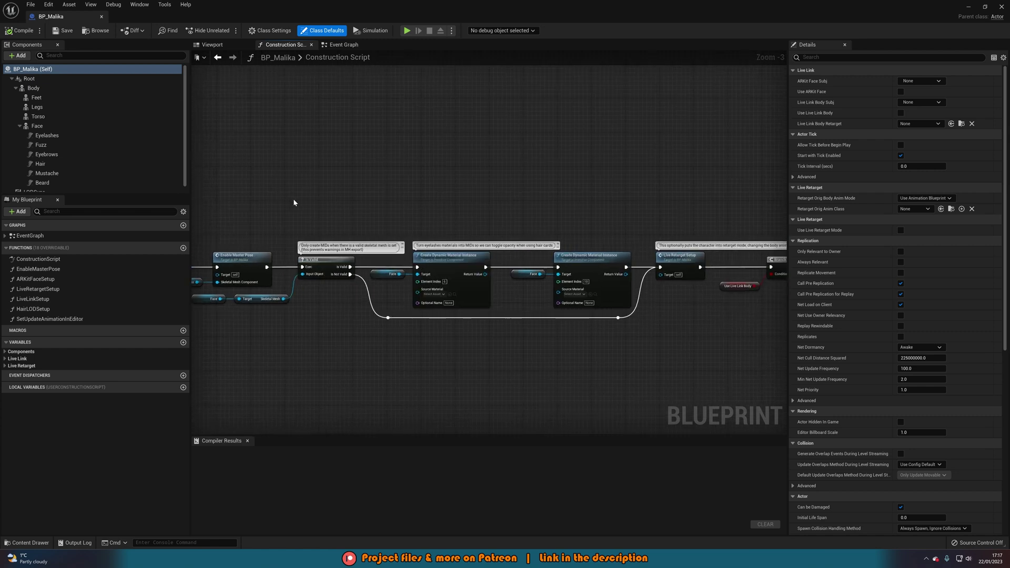
{"action": "scroll", "coordinate": [295, 199], "scroll_direction": "down", "scroll_amount": 2}
Review BP_Malika's Event Graph and the LODSync component's settings, and close the blueprint editor
{"action": "left_click", "coordinate": [337, 45]}
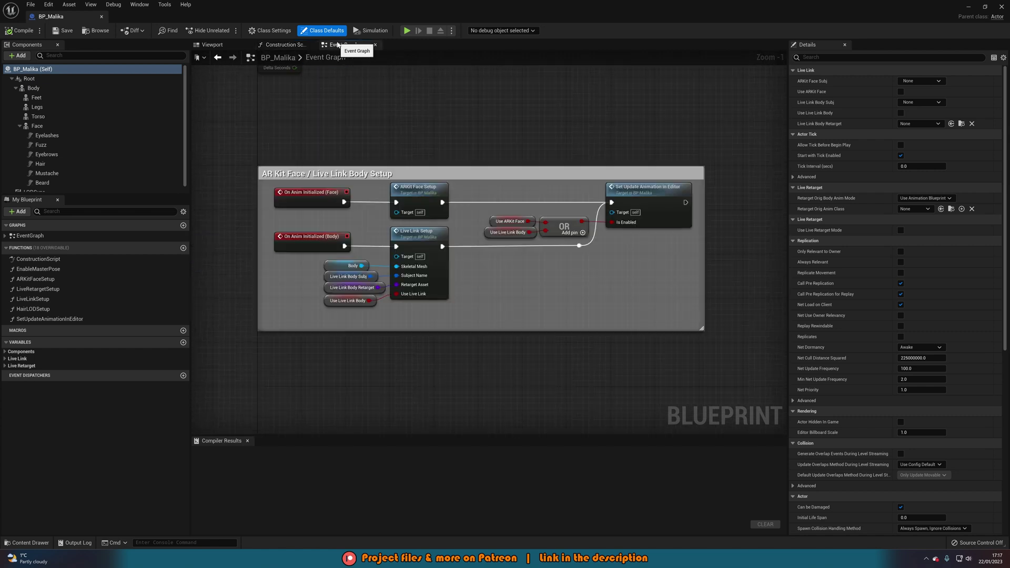
{"action": "scroll", "coordinate": [63, 174], "scroll_direction": "down", "scroll_amount": 1}
{"action": "left_click", "coordinate": [58, 187]}
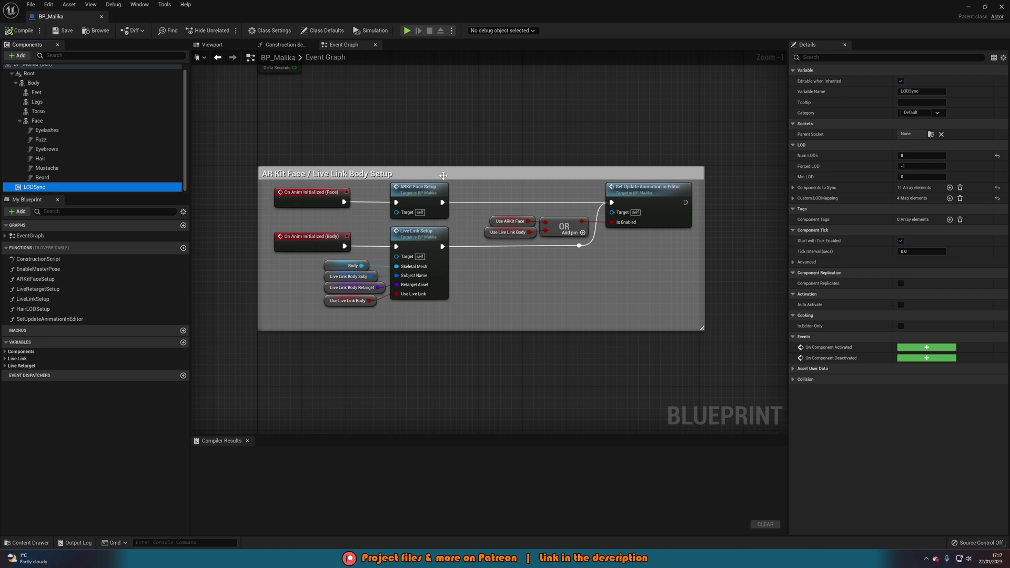
{"action": "left_click", "coordinate": [1003, 7]}
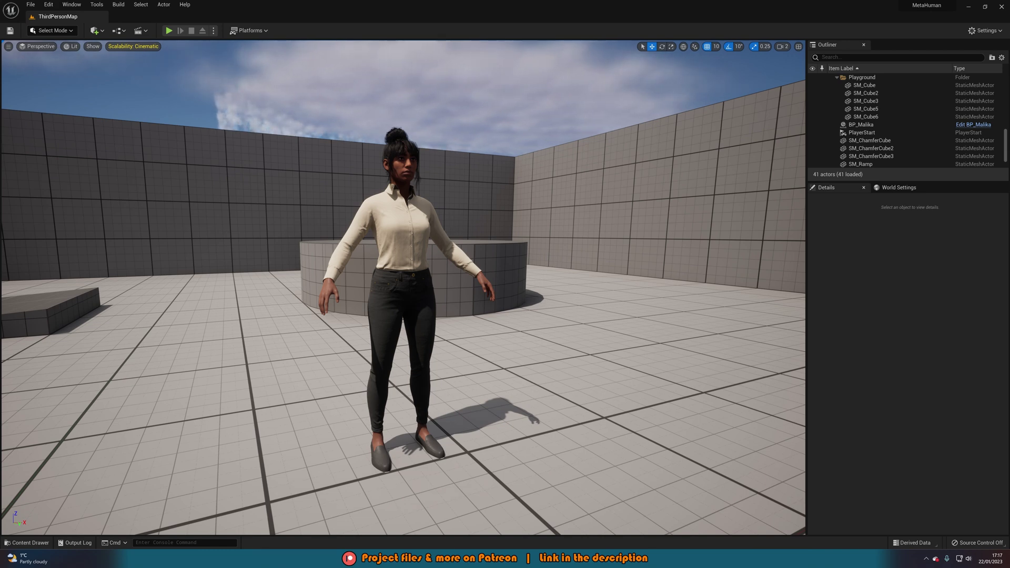
Examine the placed MetaHuman from the front, both close up and at full body height
{"action": "key", "text": "w"}
{"action": "key", "text": "e"}
{"action": "right_click_drag", "start_coordinate": [404, 288], "coordinate": [371, 260]}
{"action": "key", "text": "s"}
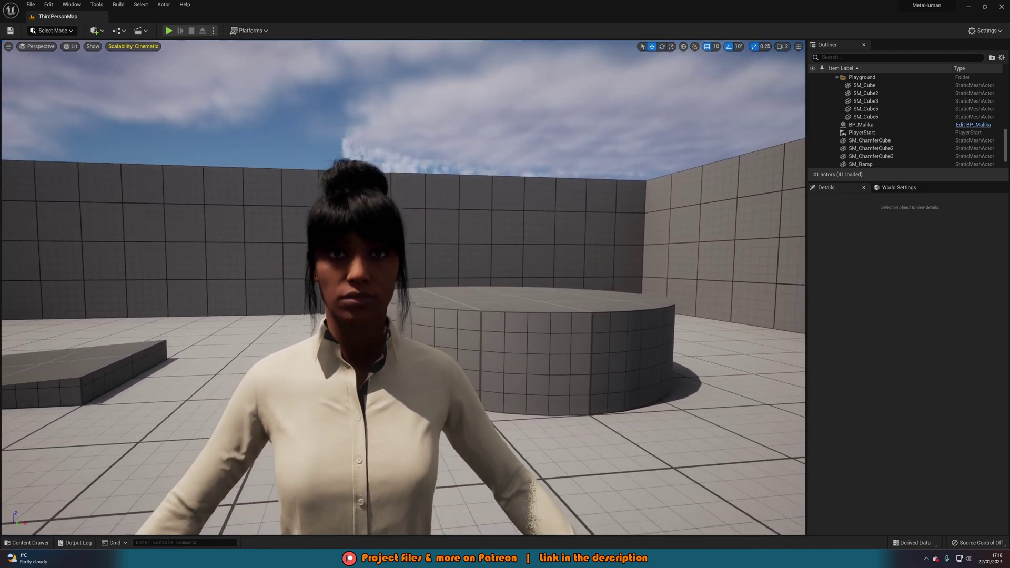
{"action": "key", "text": "s"}
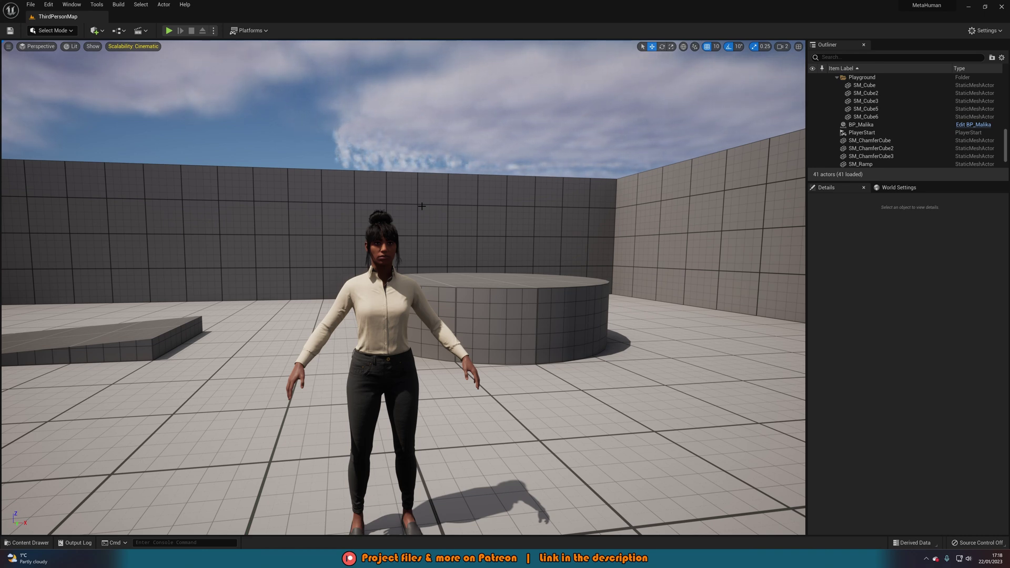
{"action": "key", "text": "q"}
{"action": "right_click_drag", "start_coordinate": [404, 288], "coordinate": [366, 272]}
{"action": "key", "text": "w"}
{"action": "key", "text": "s"}
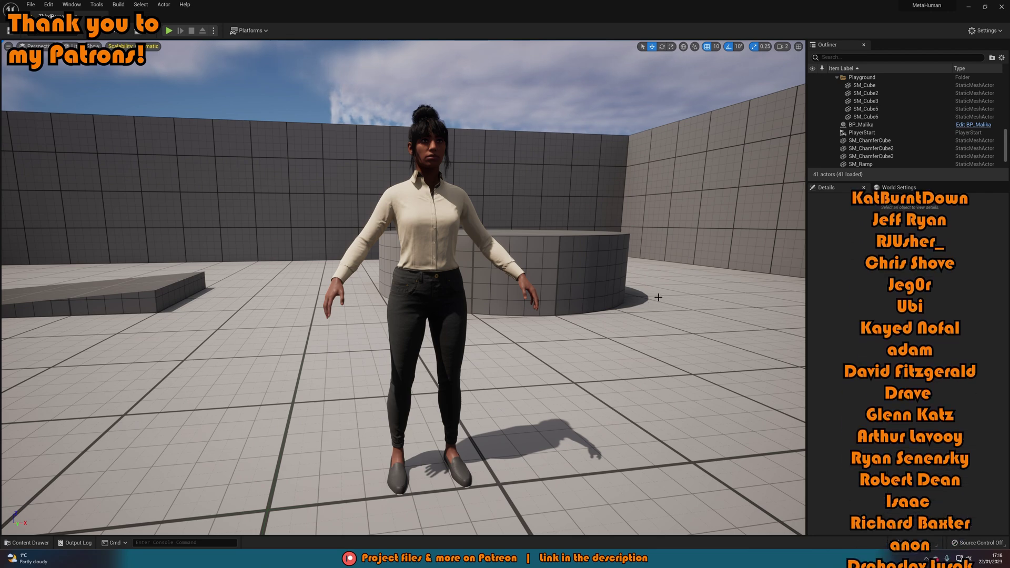
{"action": "key", "text": "w"}
{"action": "right_click_drag", "start_coordinate": [657, 299], "coordinate": [693, 286]}
{"action": "key", "text": "s"}
{"action": "key", "text": "w"}
{"action": "key", "text": "w"}
{"action": "key", "text": "s"}
{"action": "key", "text": "w"}
{"action": "key", "text": "e"}
{"action": "key", "text": "w"}
{"action": "key", "text": "w"}
{"action": "key", "text": "s"}
{"action": "key", "text": "w"}
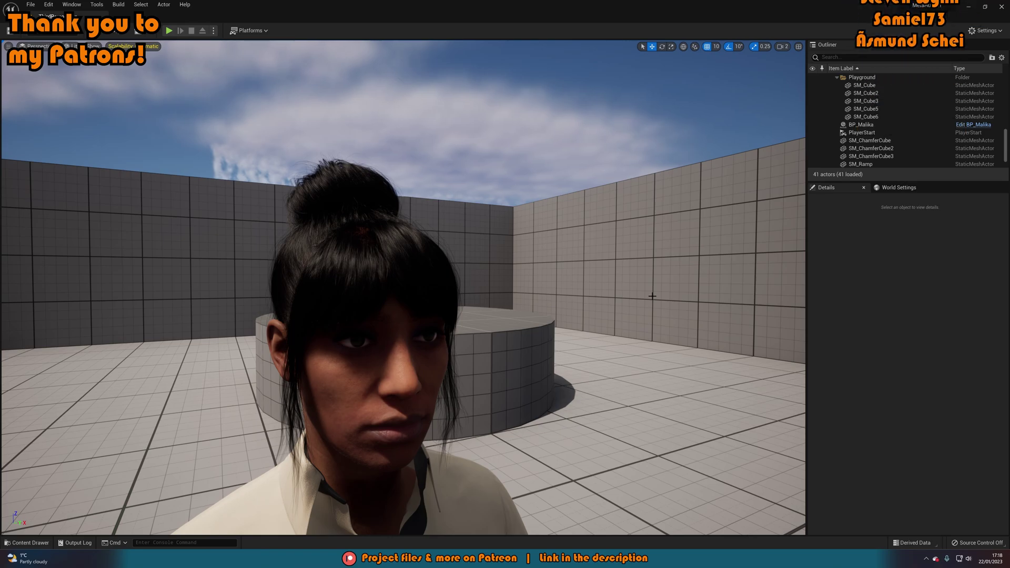